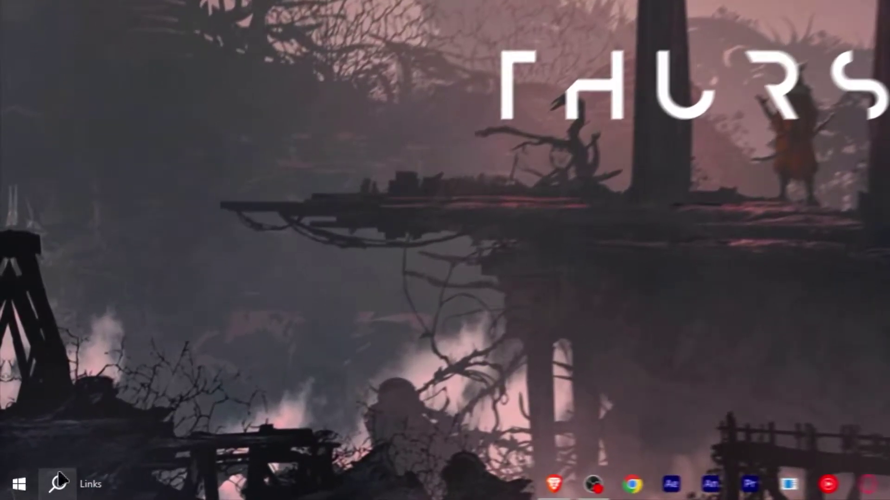
Search for 'control' from the taskbar and launch Control Panel.
left_click(59, 480)
type("contr")
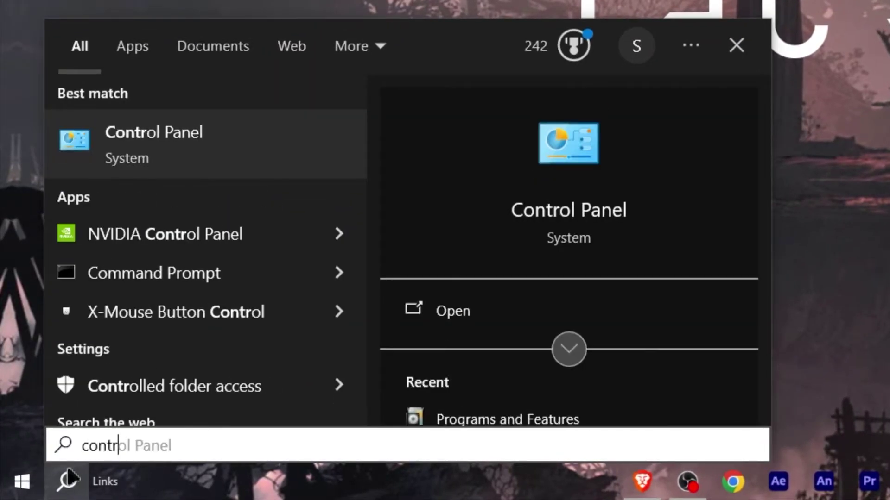
left_click(184, 132)
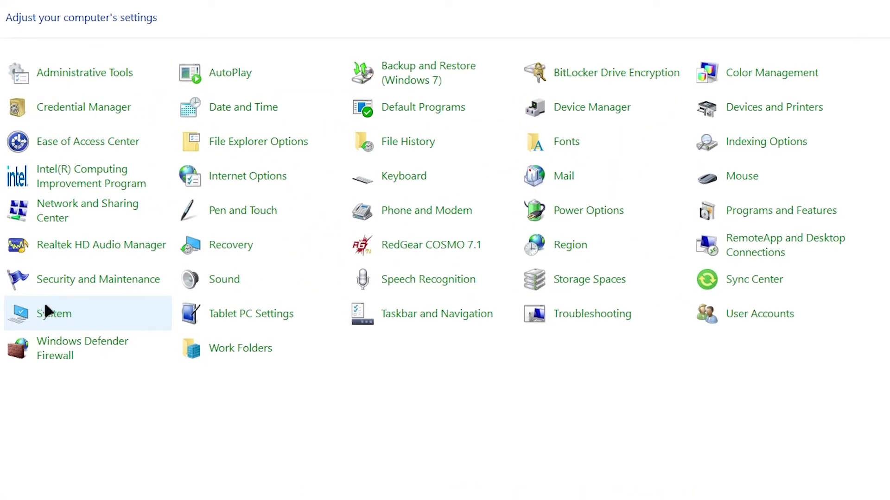
Go from System through Advanced system settings to the Advanced tab of Performance Options.
left_click(54, 322)
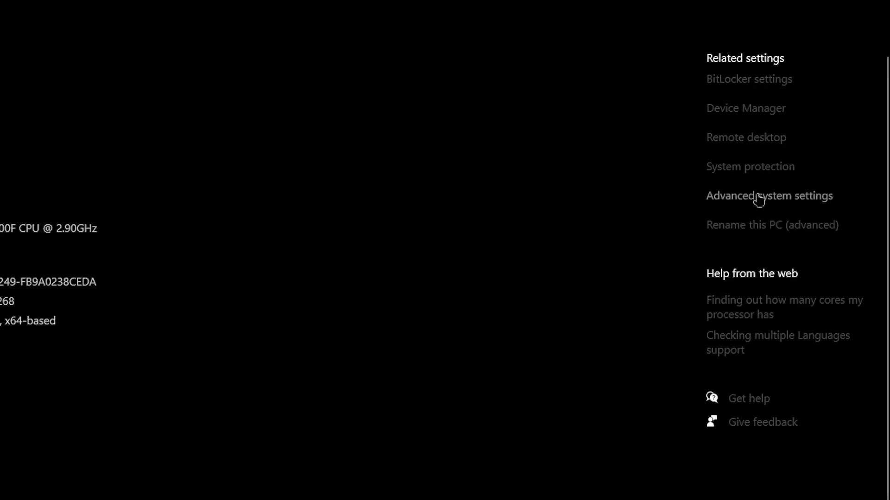
left_click(757, 198)
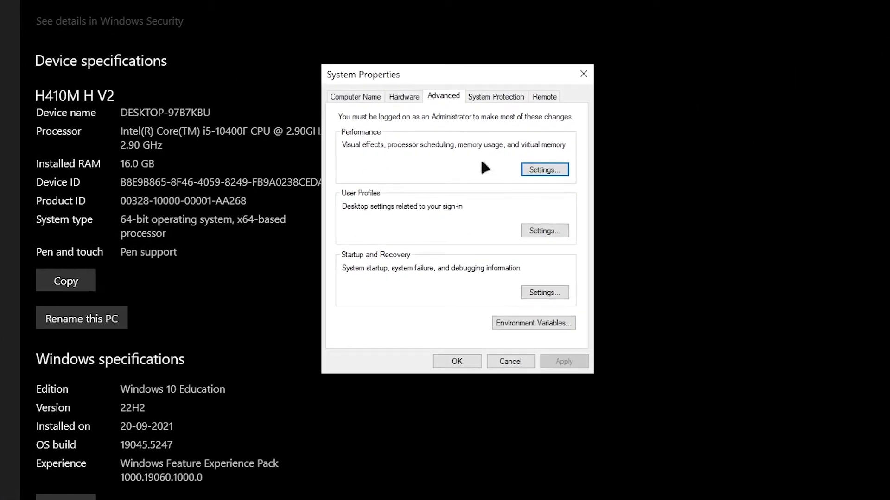
left_click(549, 171)
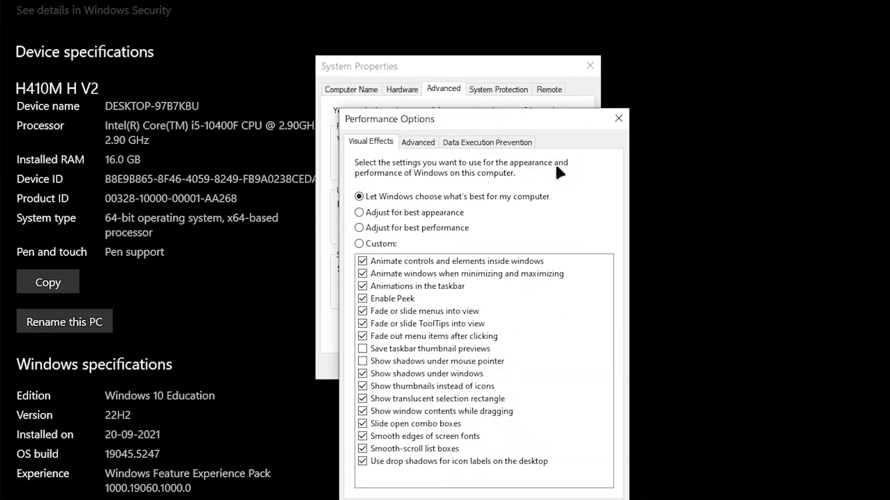
left_click_drag(487, 116, 465, 44)
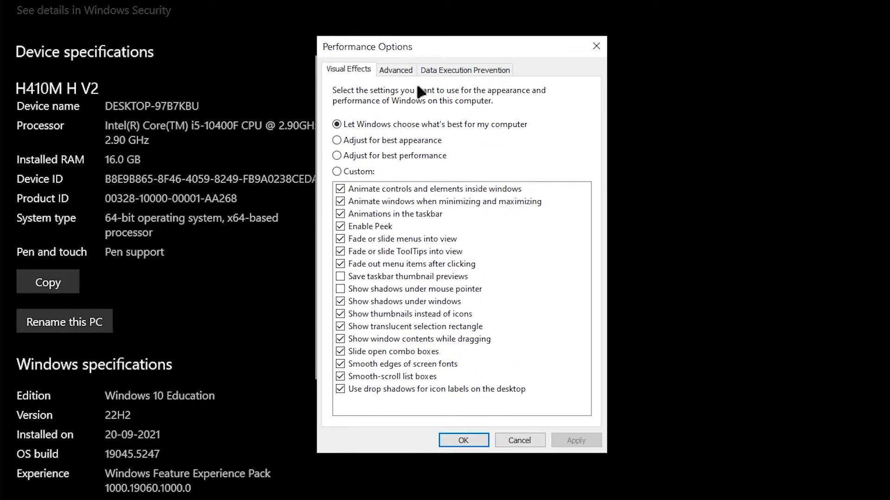
left_click(404, 68)
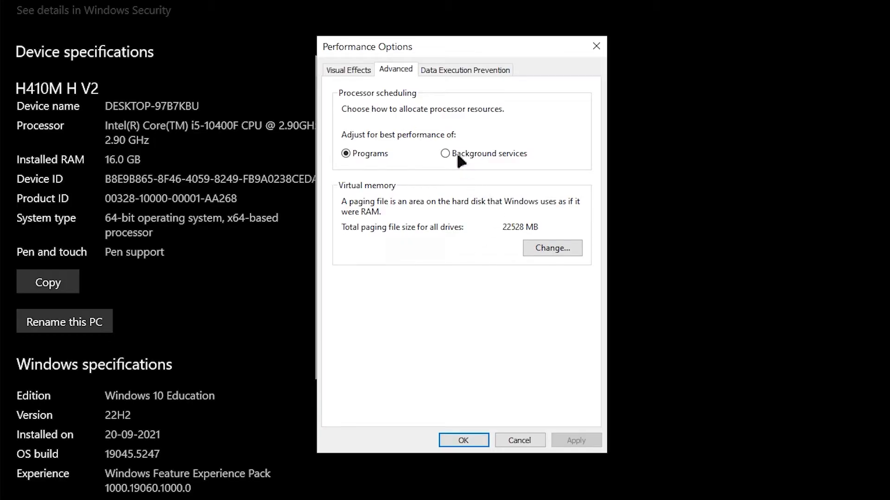
Turn off automatic paging for C: and set a custom size of 1909–24576 MB.
left_click(551, 249)
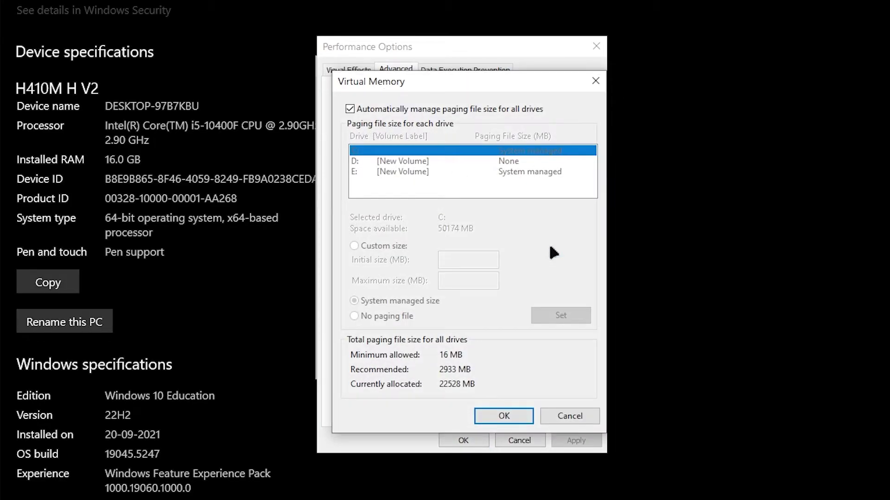
left_click(351, 109)
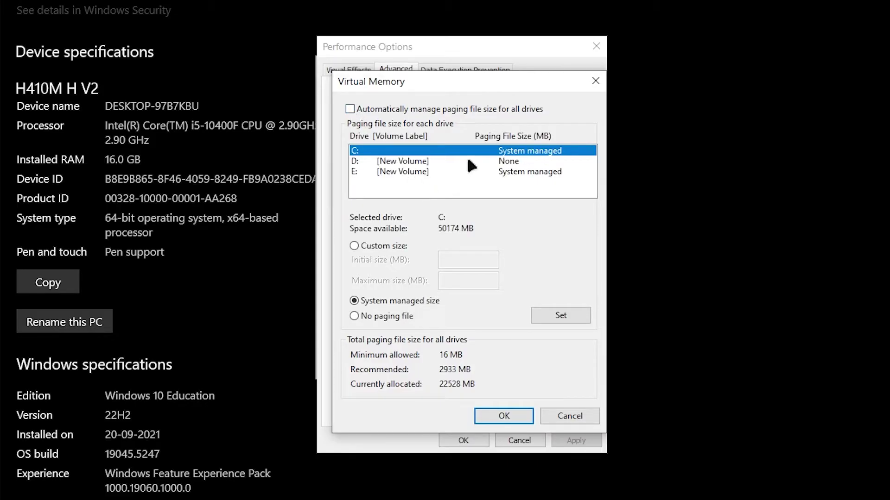
left_click(381, 244)
left_click(472, 263)
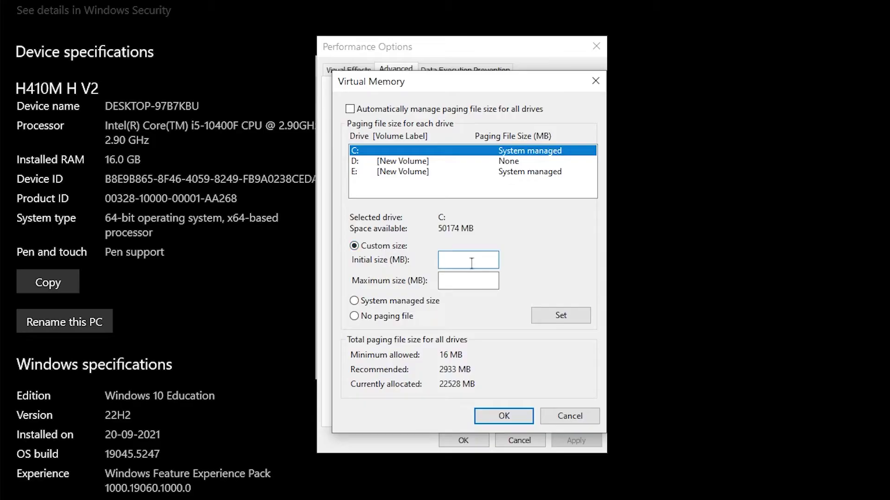
type("19")
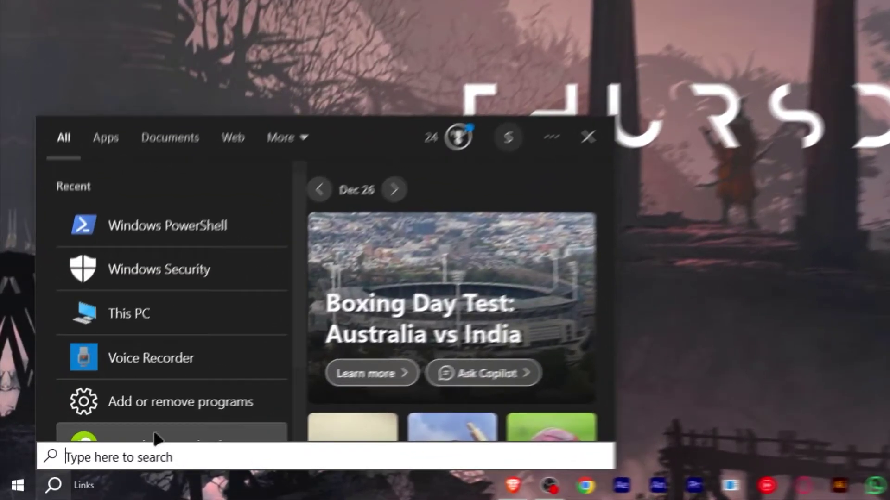
type("se")
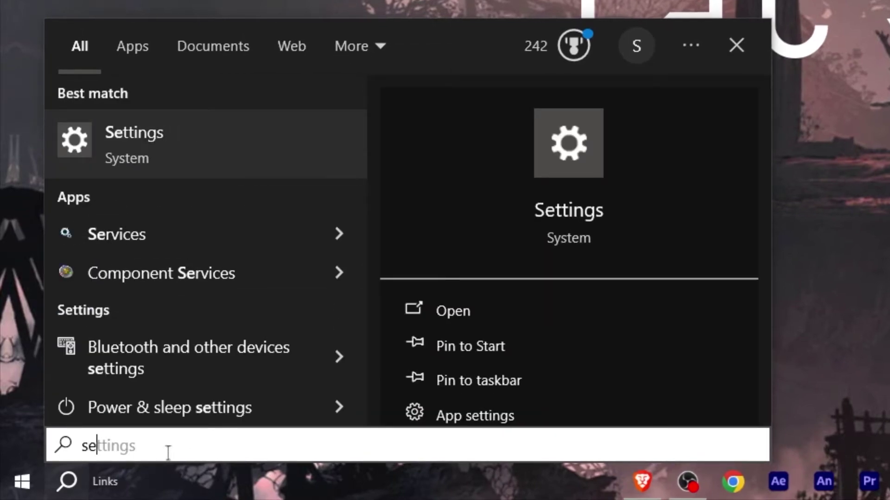
type("rvi")
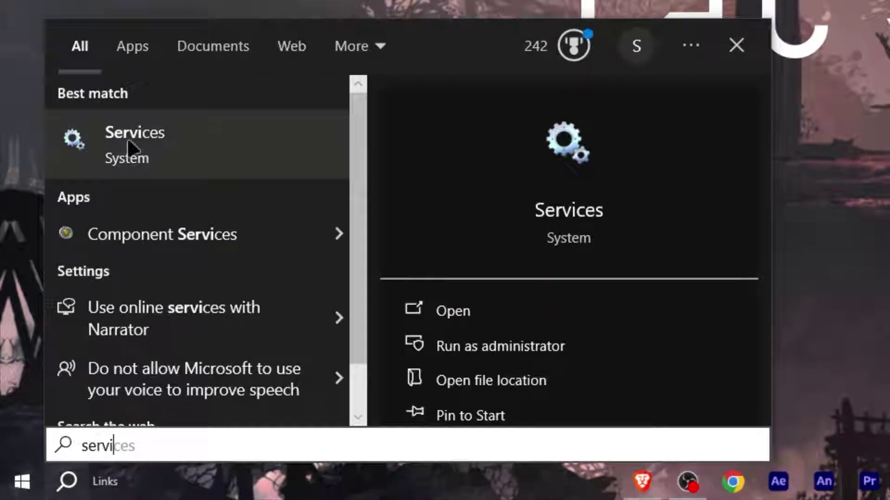
Launch the Services console, jump to the vgc service and bring up its context menu.
left_click(132, 145)
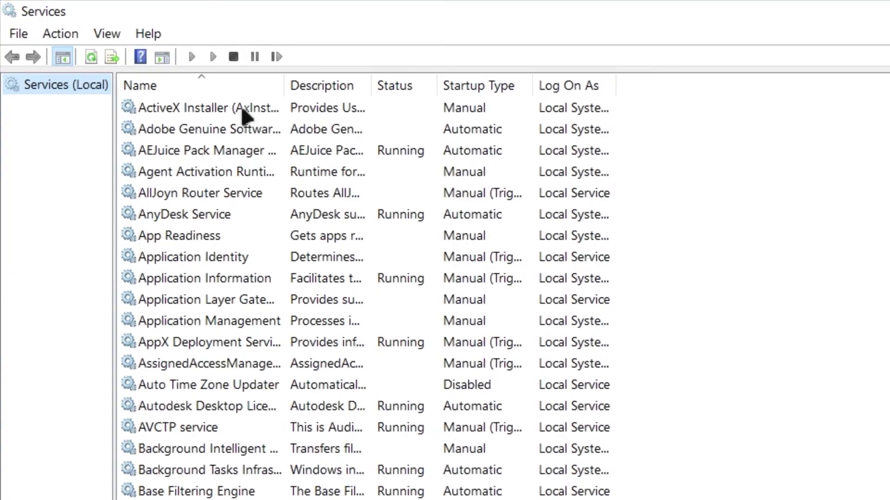
left_click(240, 106)
key("v")
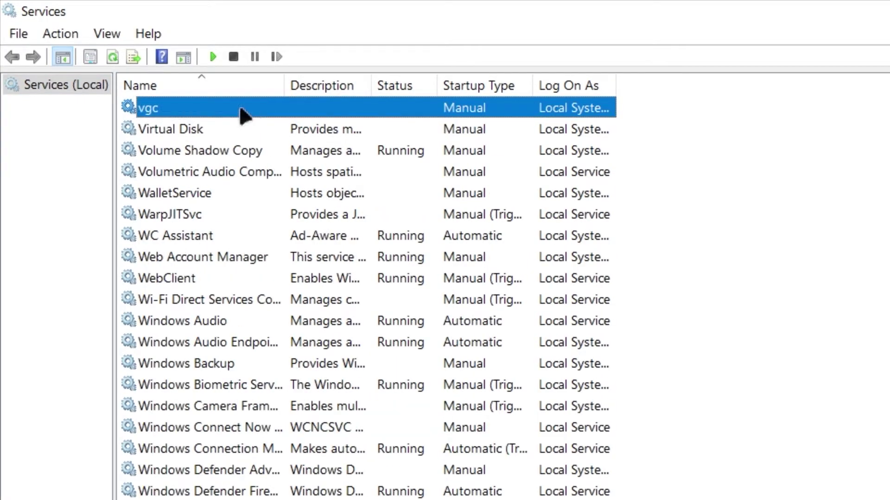
right_click(243, 115)
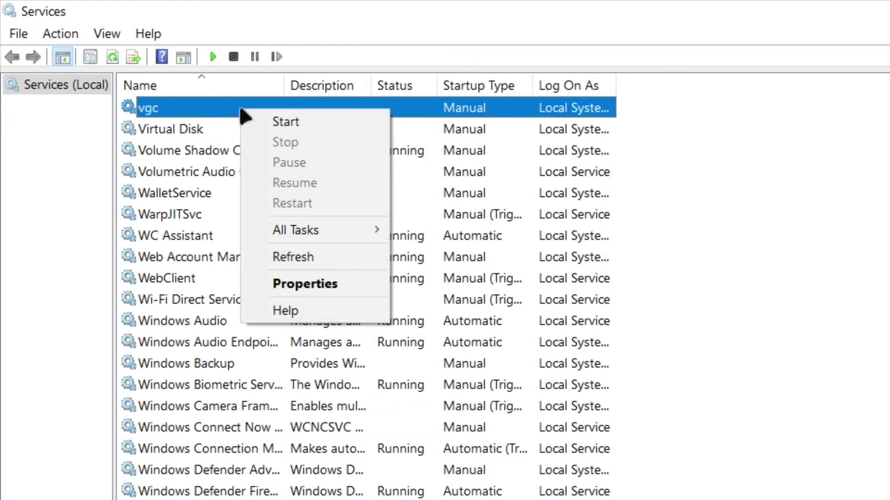
Keep the vgc service's startup type at Manual and confirm its properties.
left_click(339, 279)
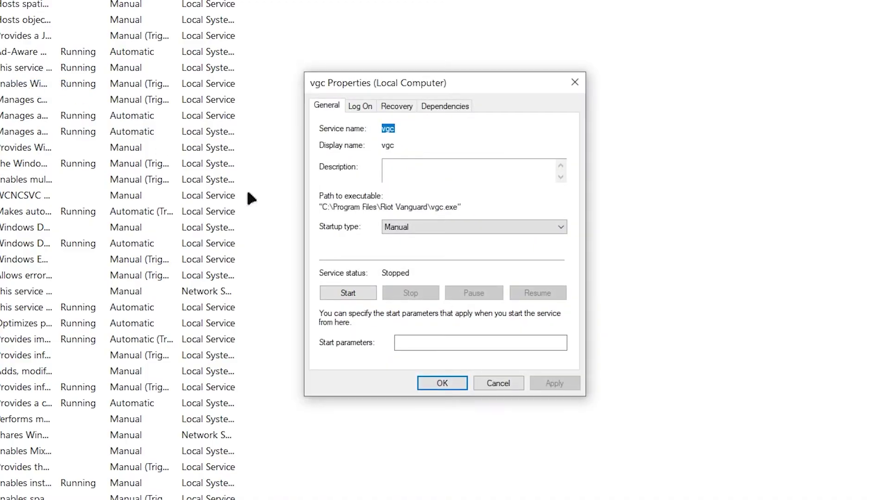
left_click(439, 227)
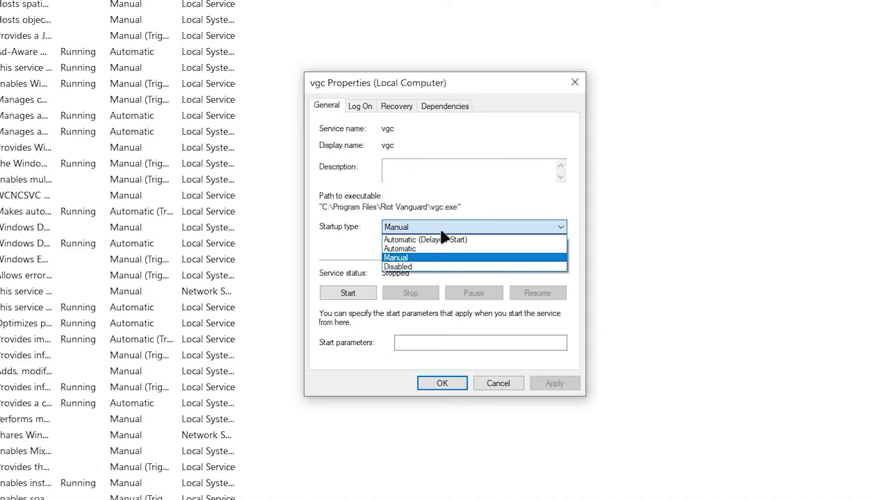
left_click(430, 259)
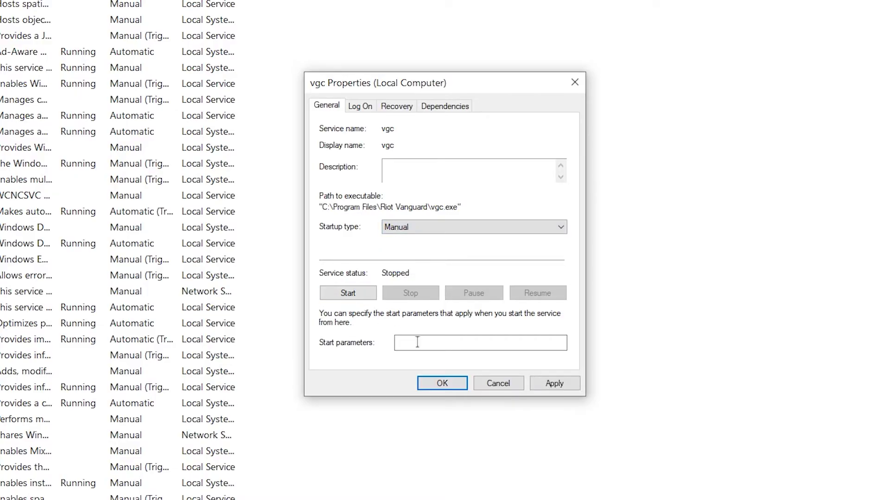
left_click(454, 380)
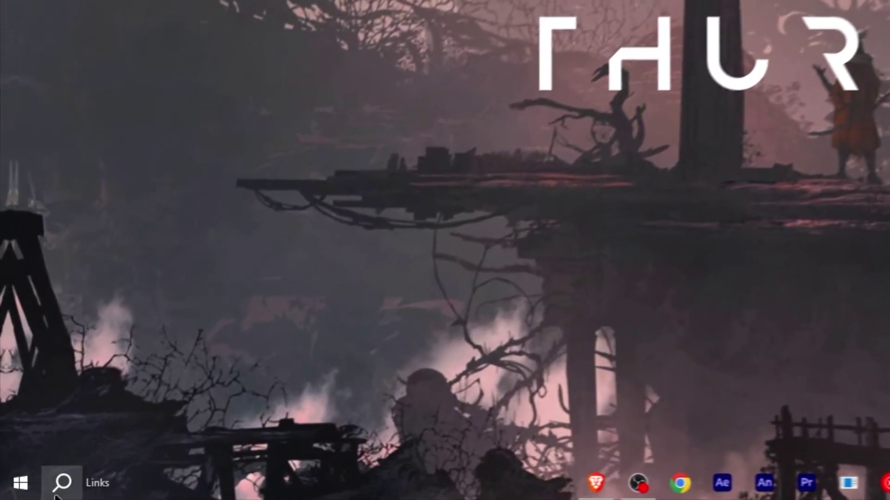
Launch System Configuration via search and confirm the Riot Games vgc service is checked.
left_click(67, 481)
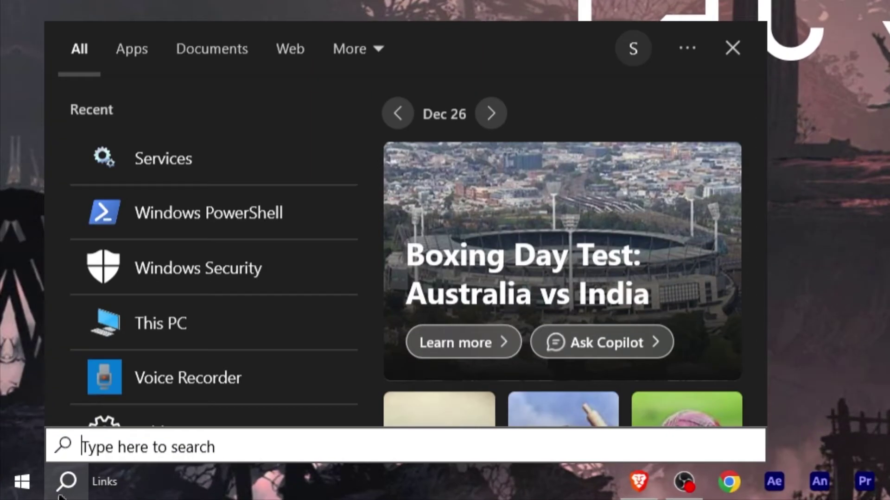
type("mscon")
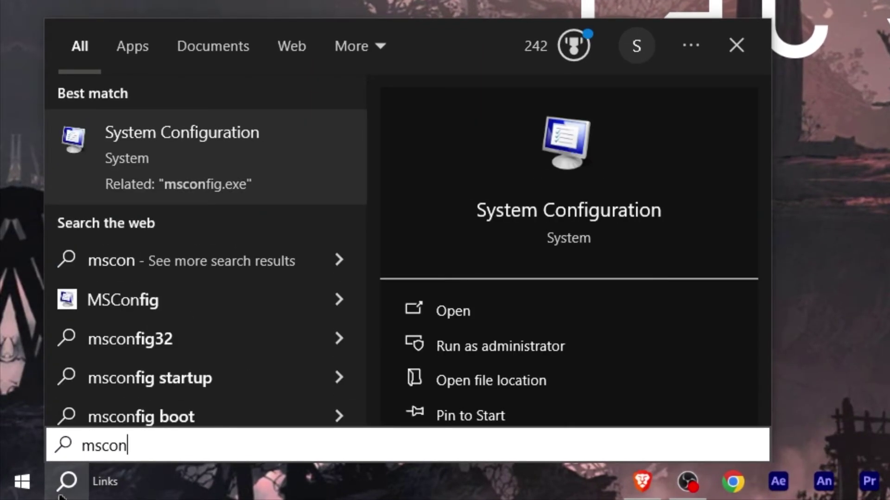
left_click(157, 198)
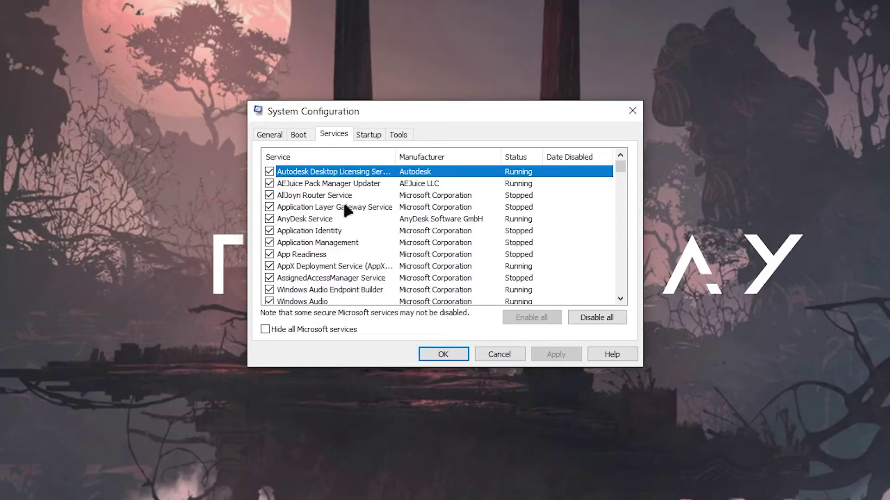
scroll(342, 180, "down", 10)
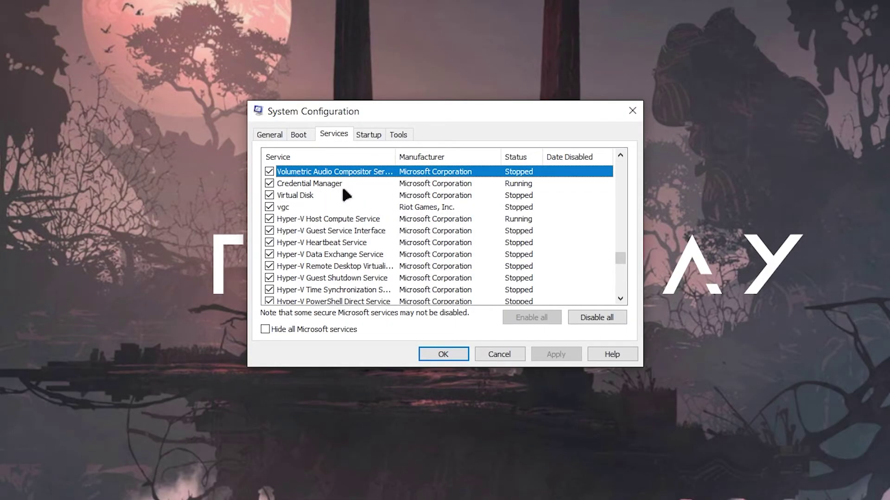
left_click(340, 195)
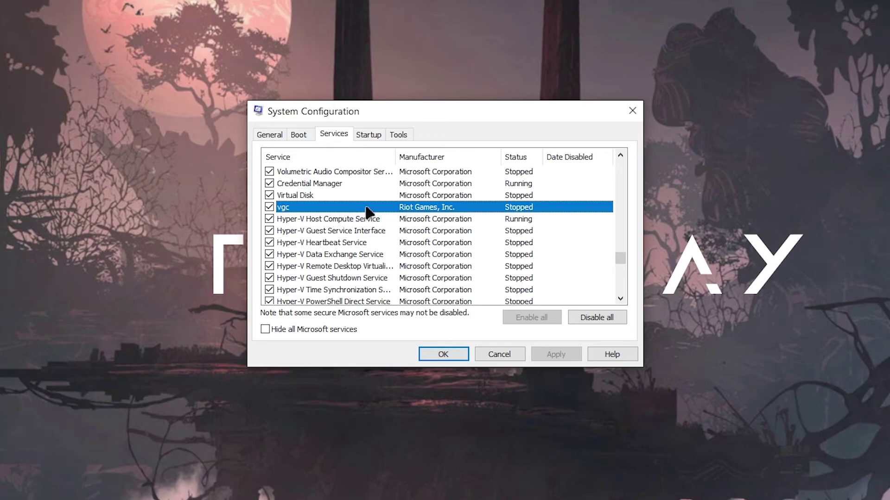